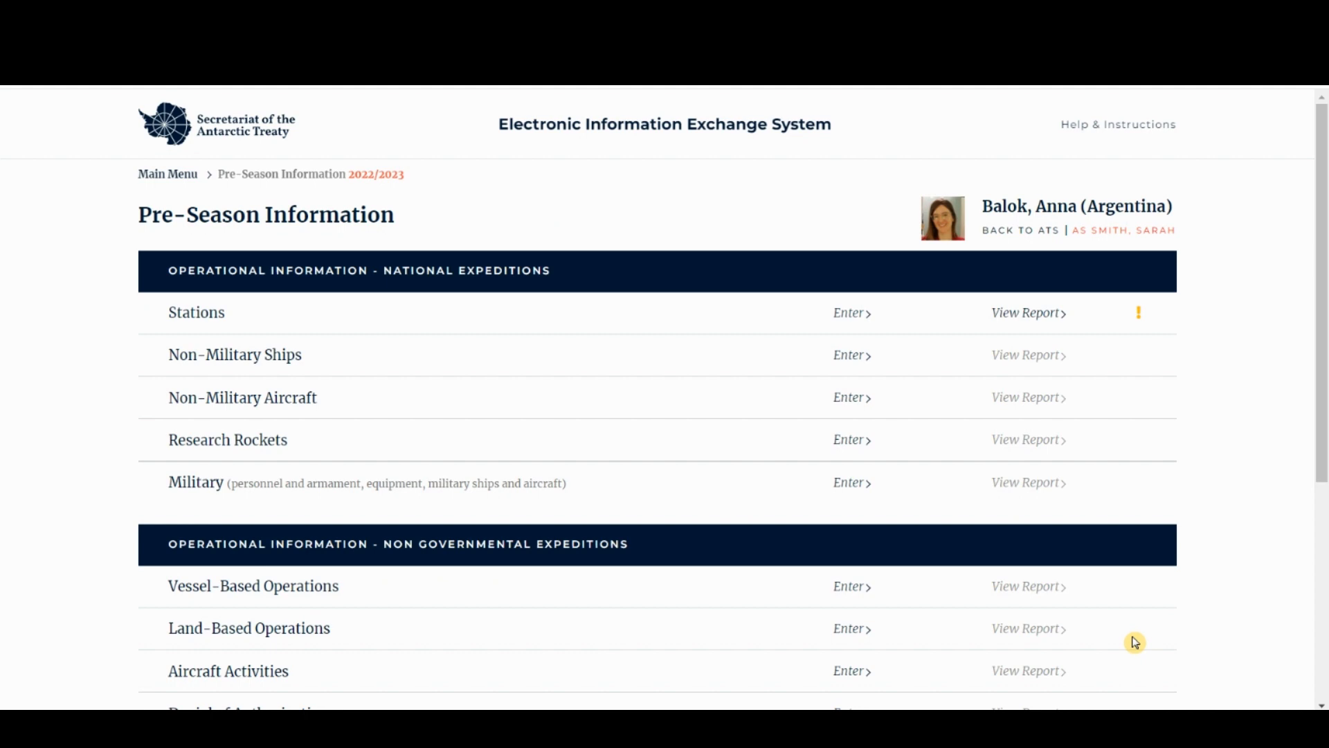
- Open the pre-season Stations section, which lists only Belgrano 2
left_click_drag(235, 313, 169, 313)
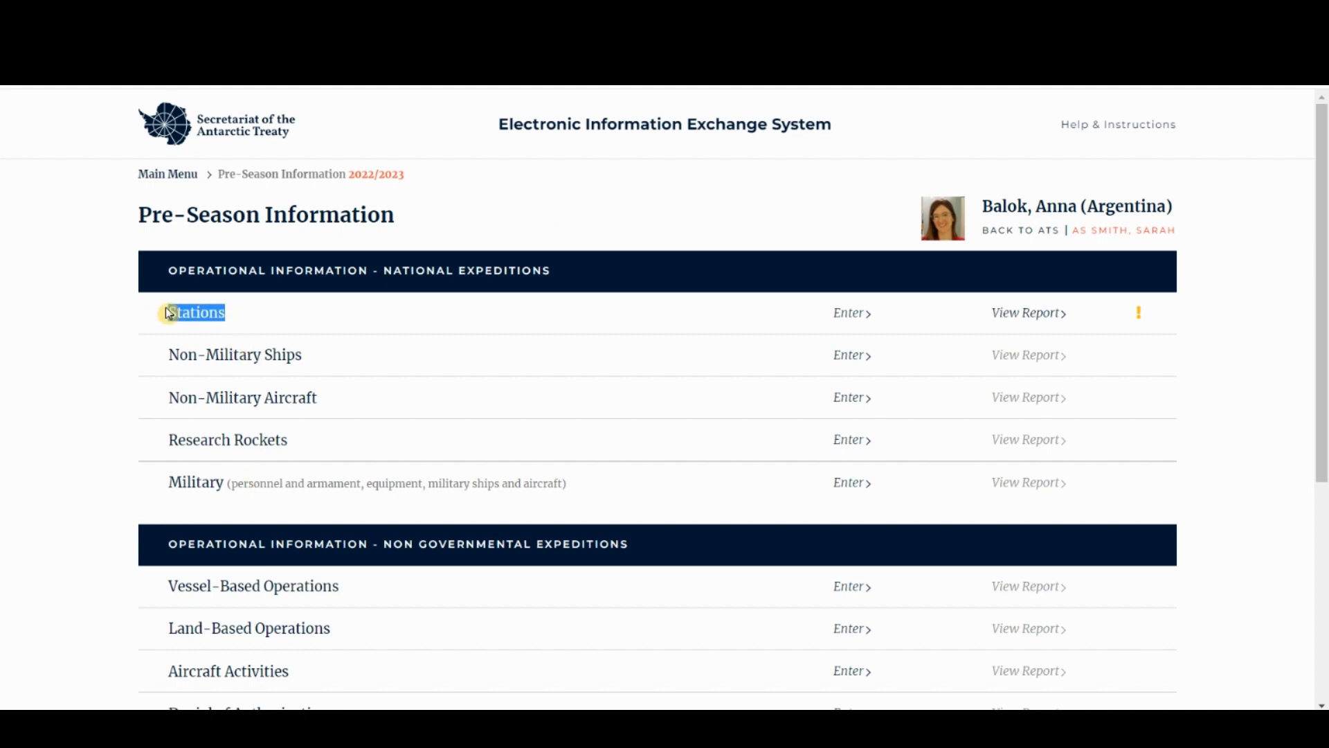
left_click(852, 313)
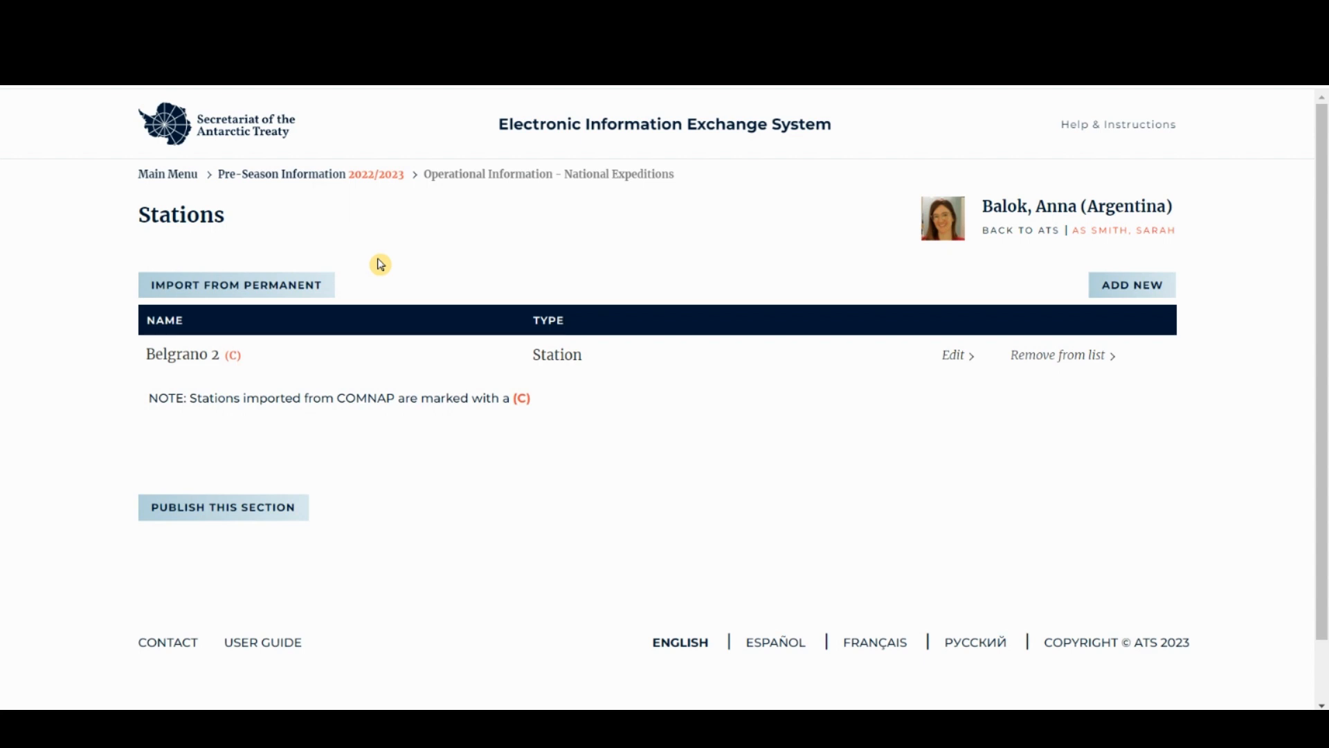
- From the permanent stations list, select only Belgrano I and Belgrano III and import them
left_click(271, 290)
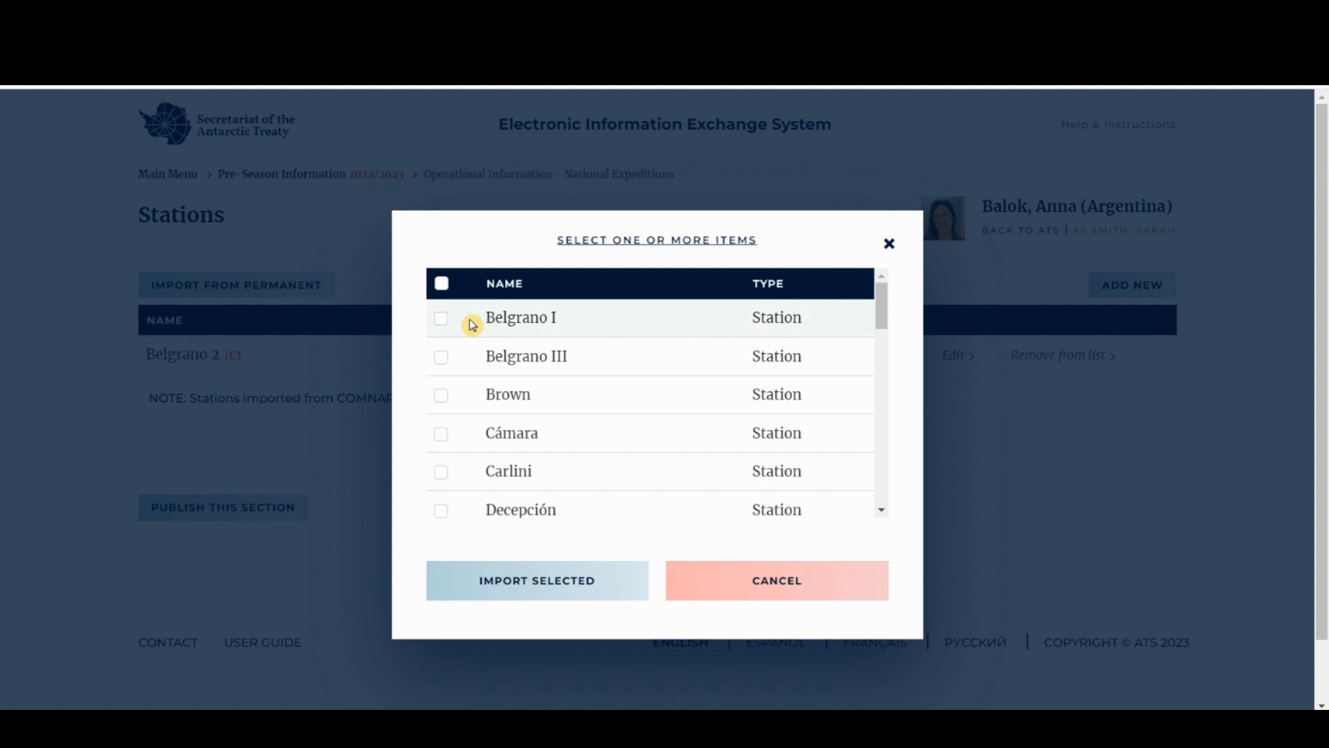
left_click(441, 357)
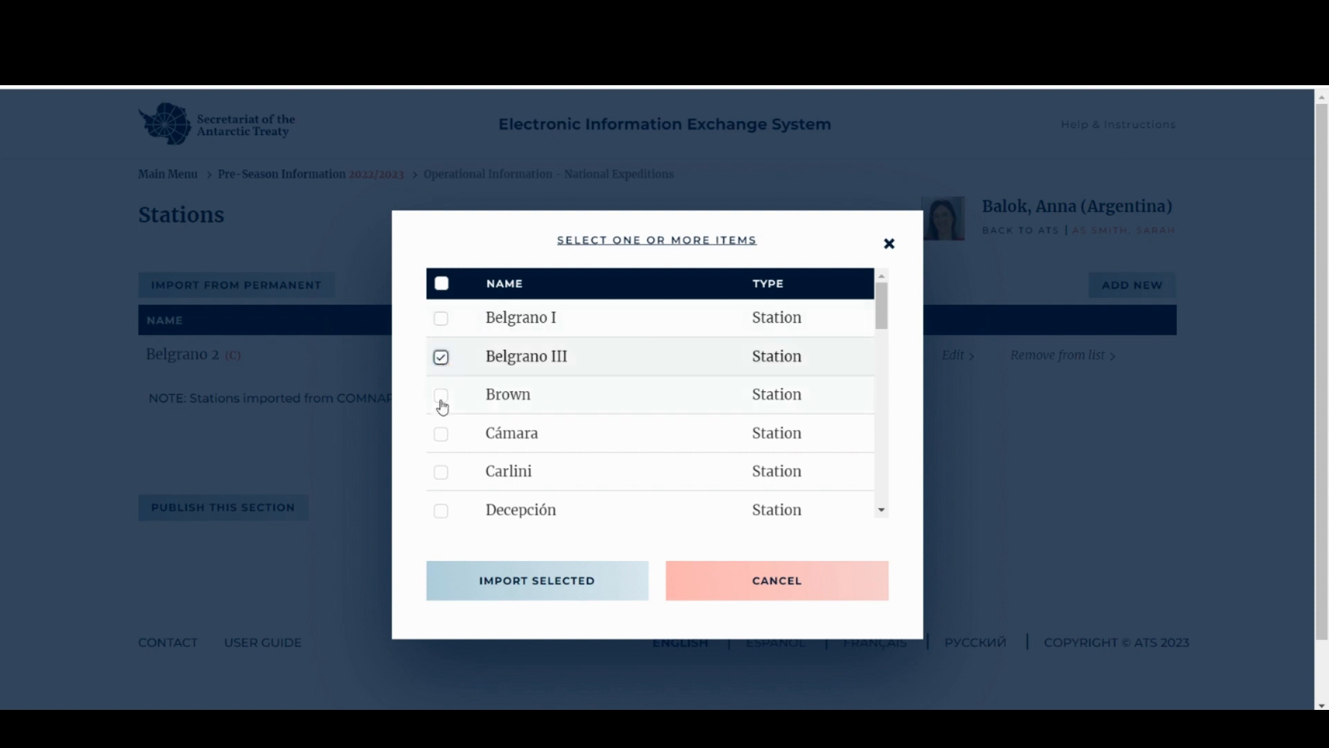
left_click(441, 395)
left_click(441, 432)
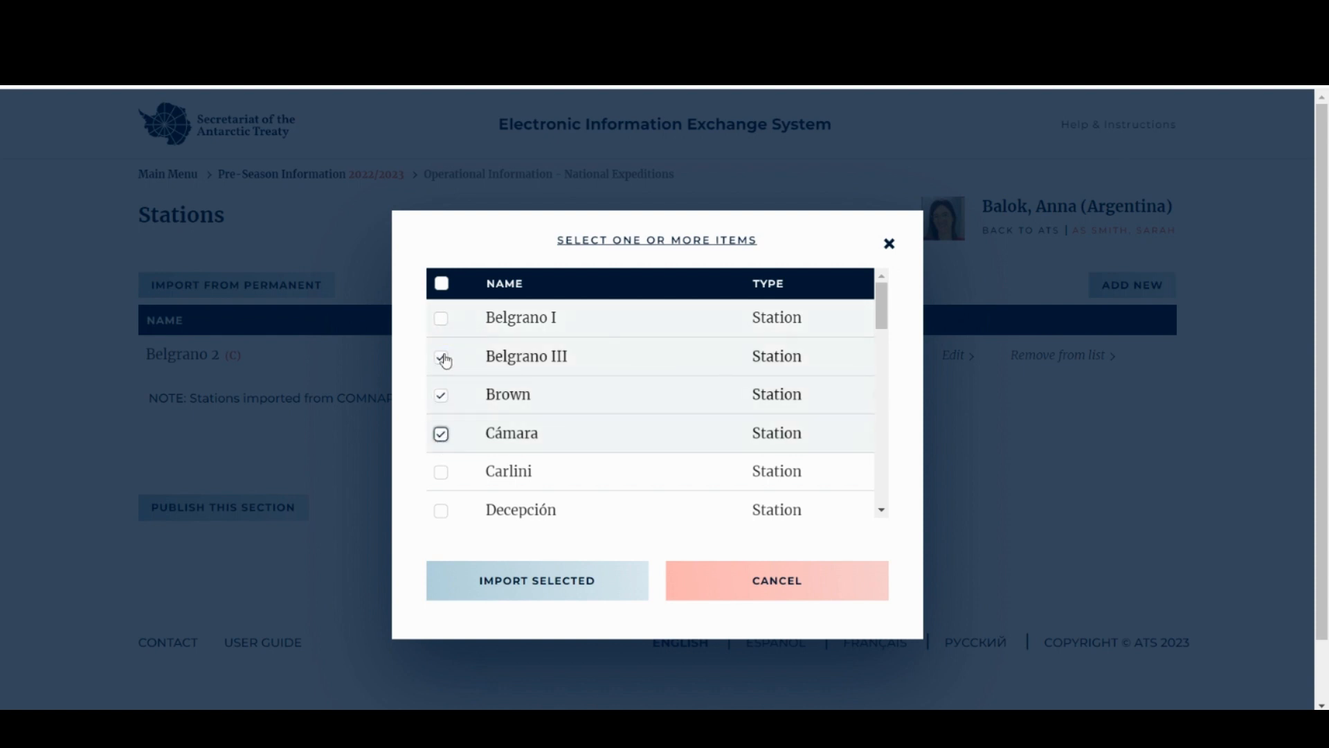
left_click(442, 284)
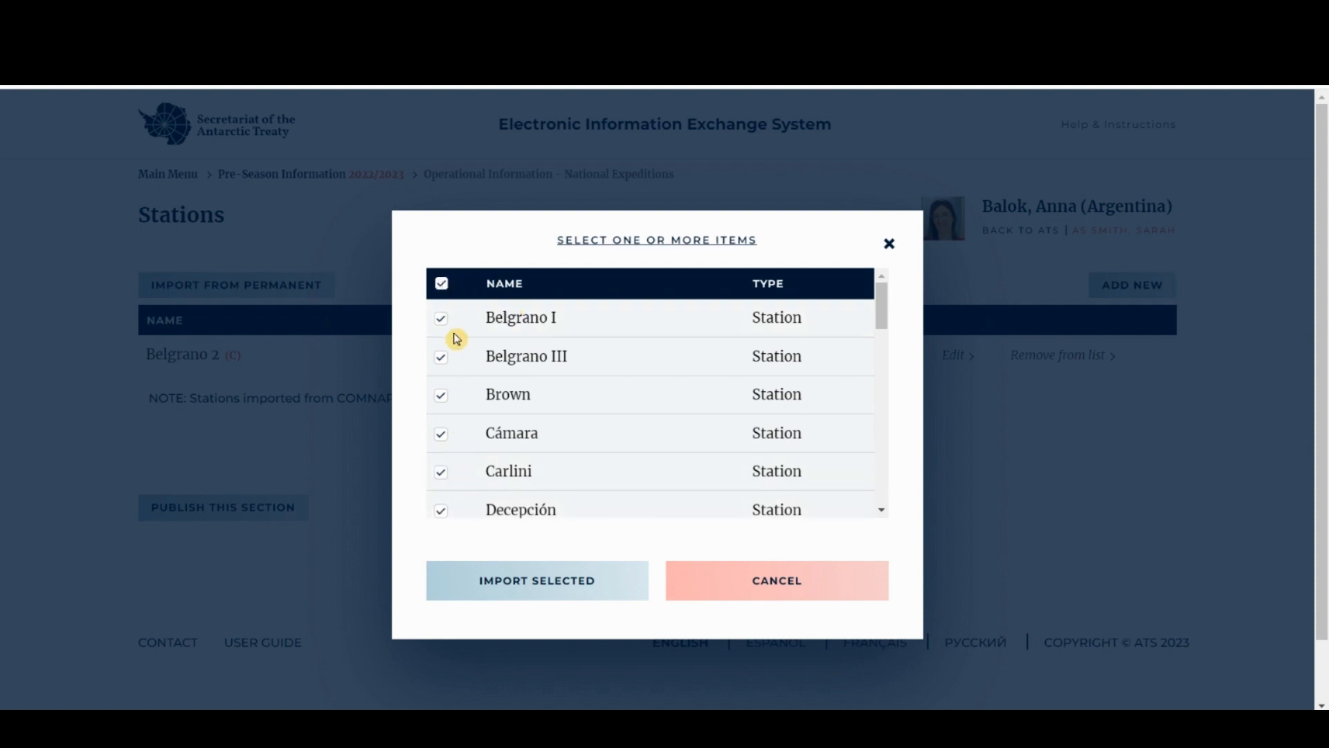
left_click(441, 357)
left_click(442, 285)
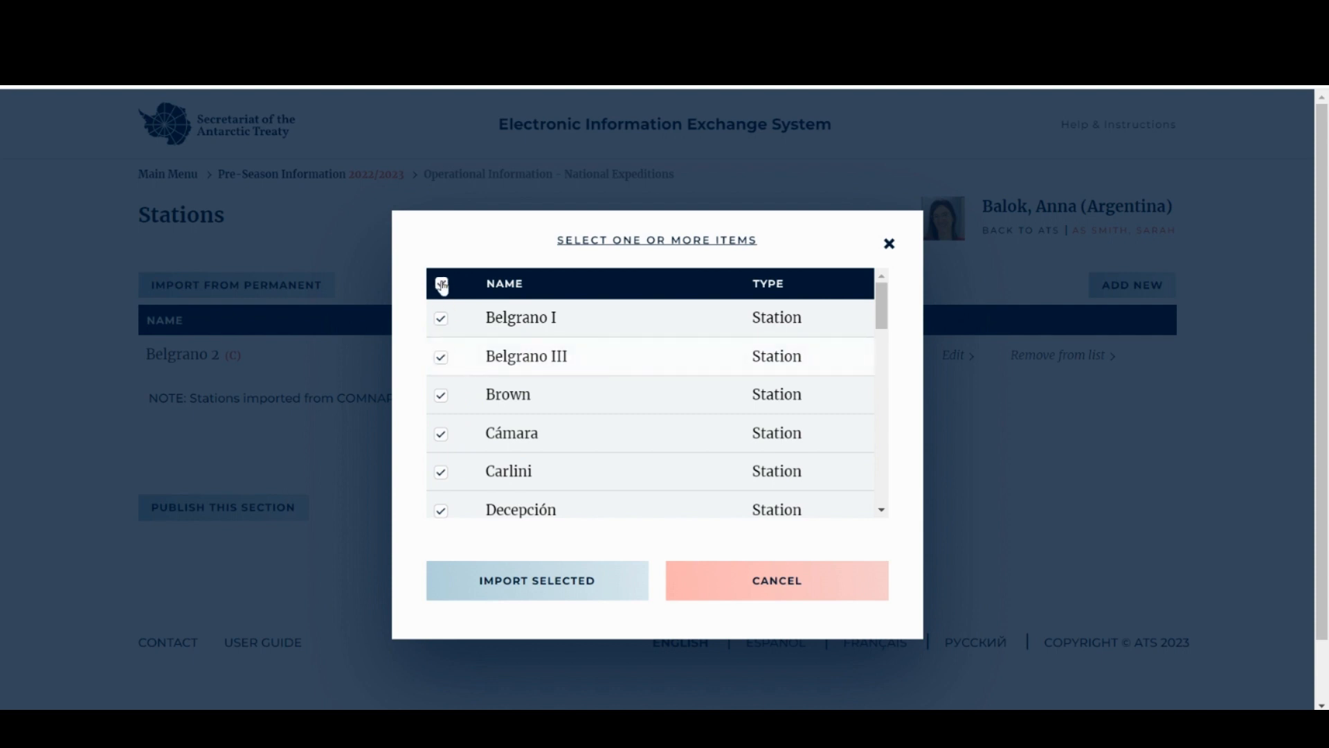
left_click(442, 285)
left_click(441, 319)
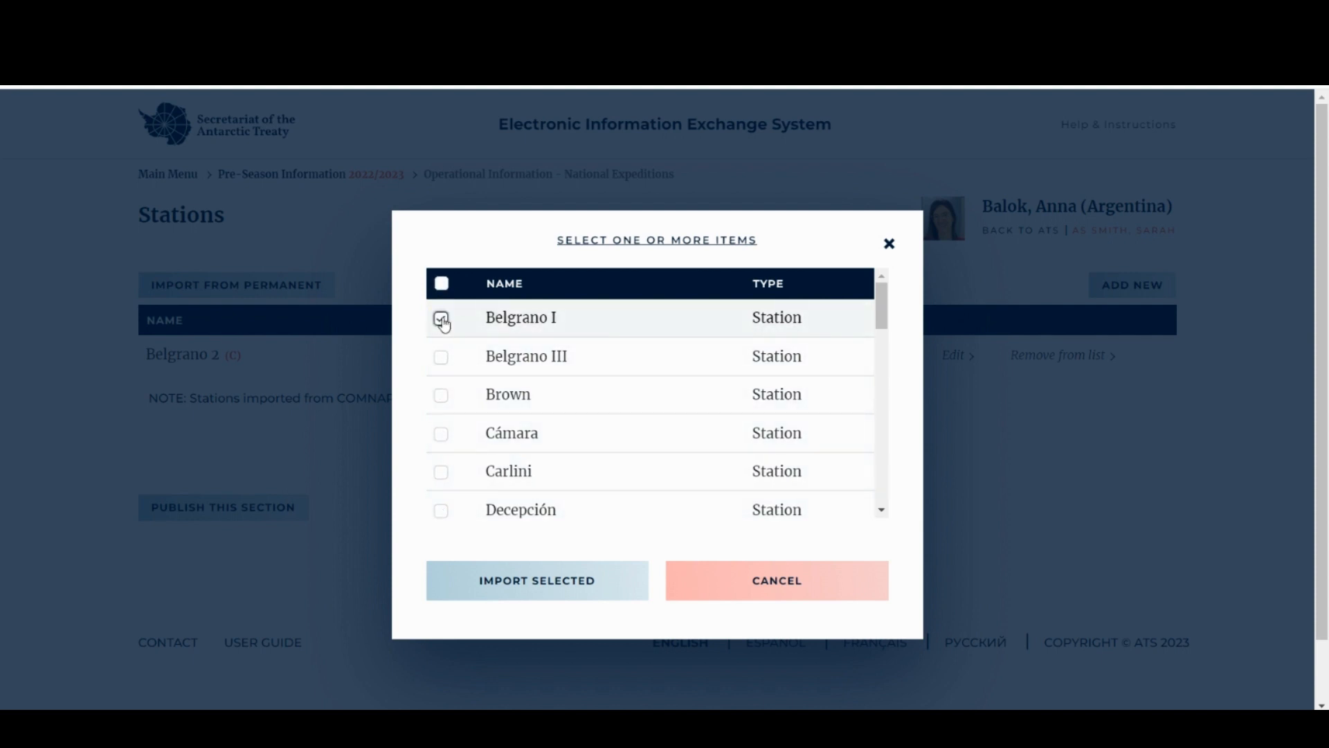
left_click(441, 357)
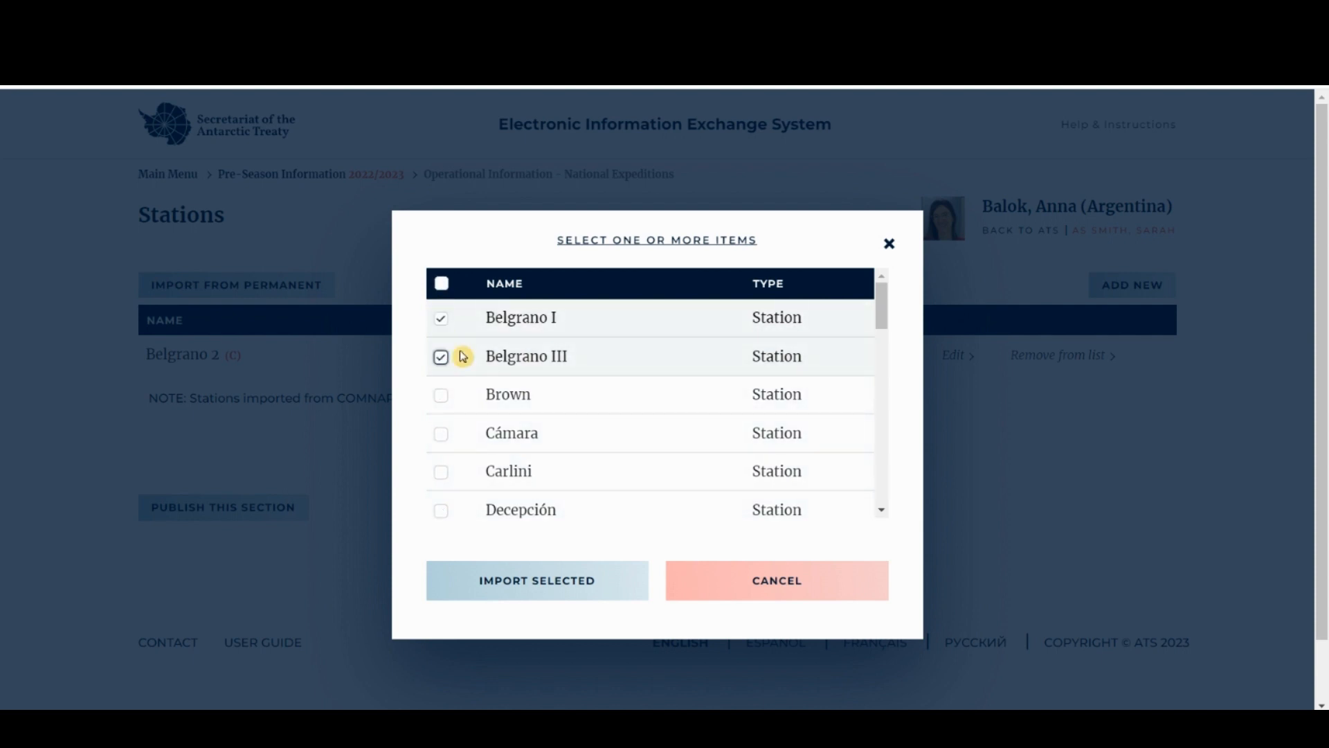
left_click(542, 593)
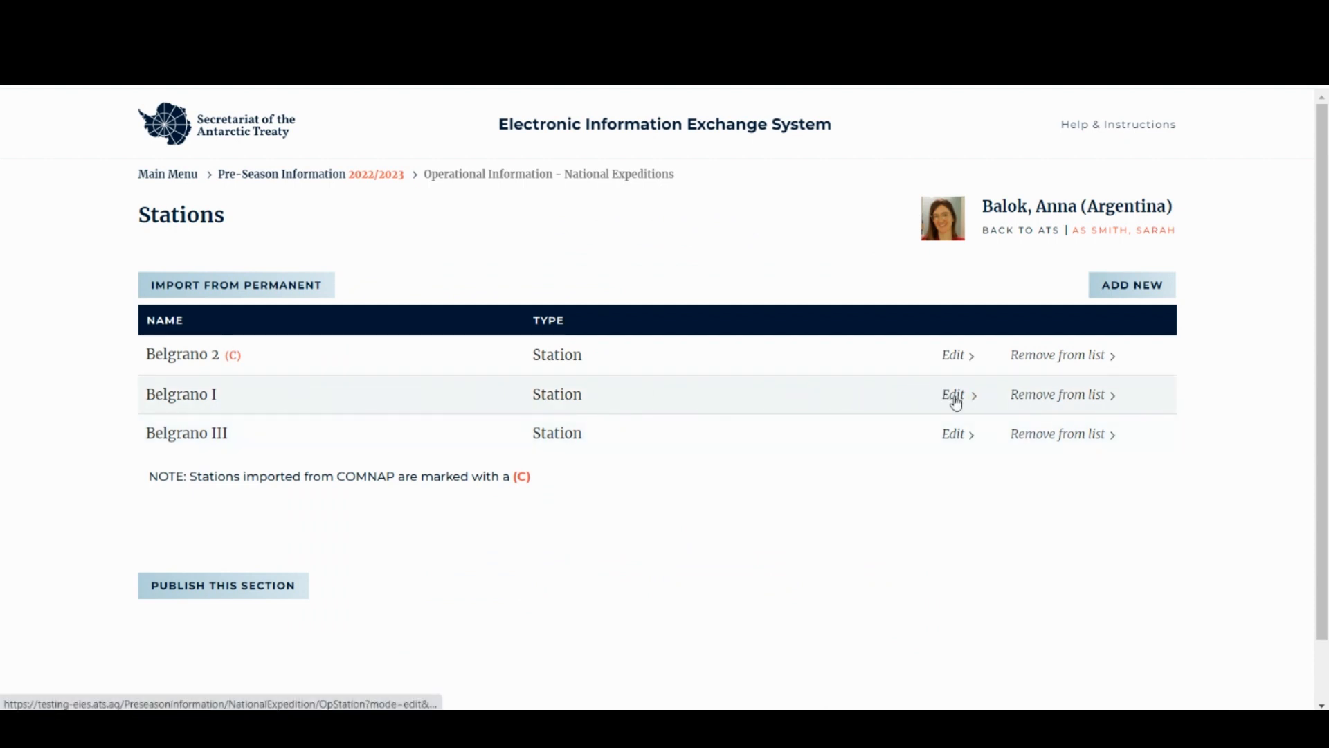
- Remove Belgrano I from the Stations list, confirming the deletion
left_click(1064, 403)
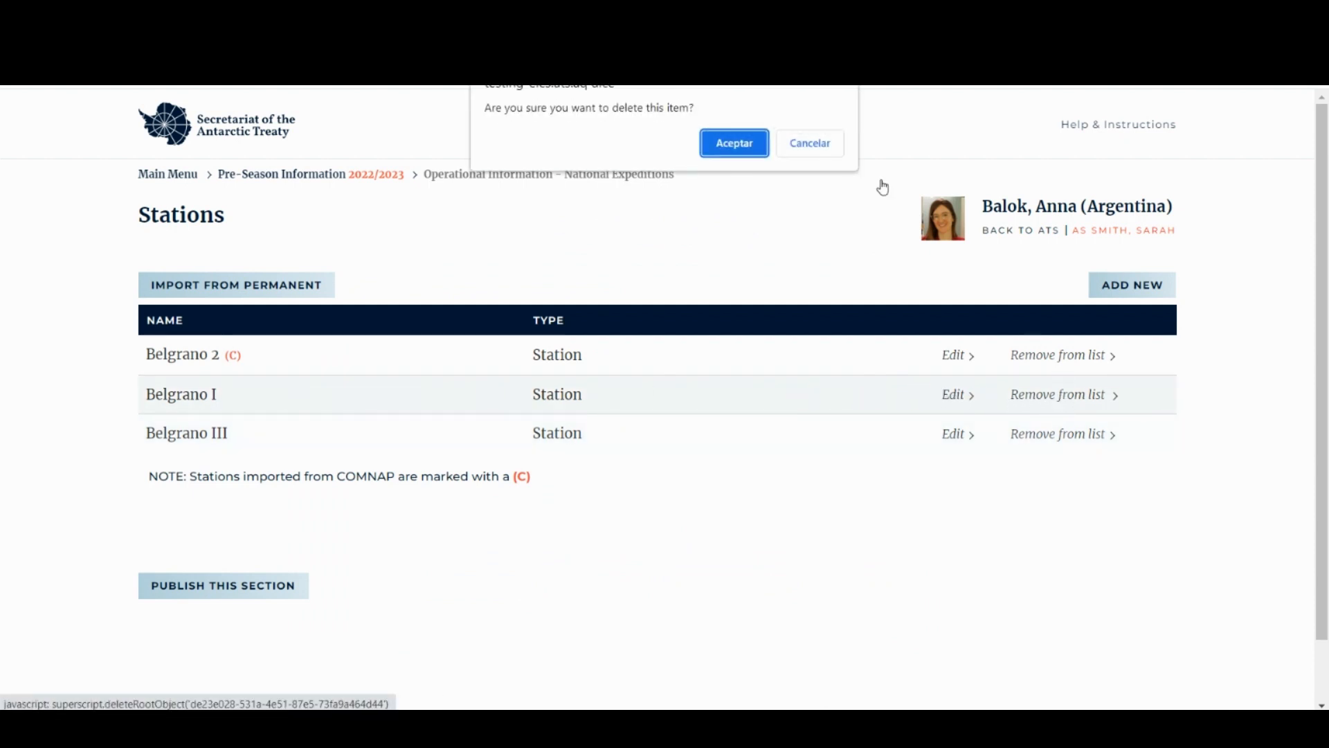
left_click(731, 145)
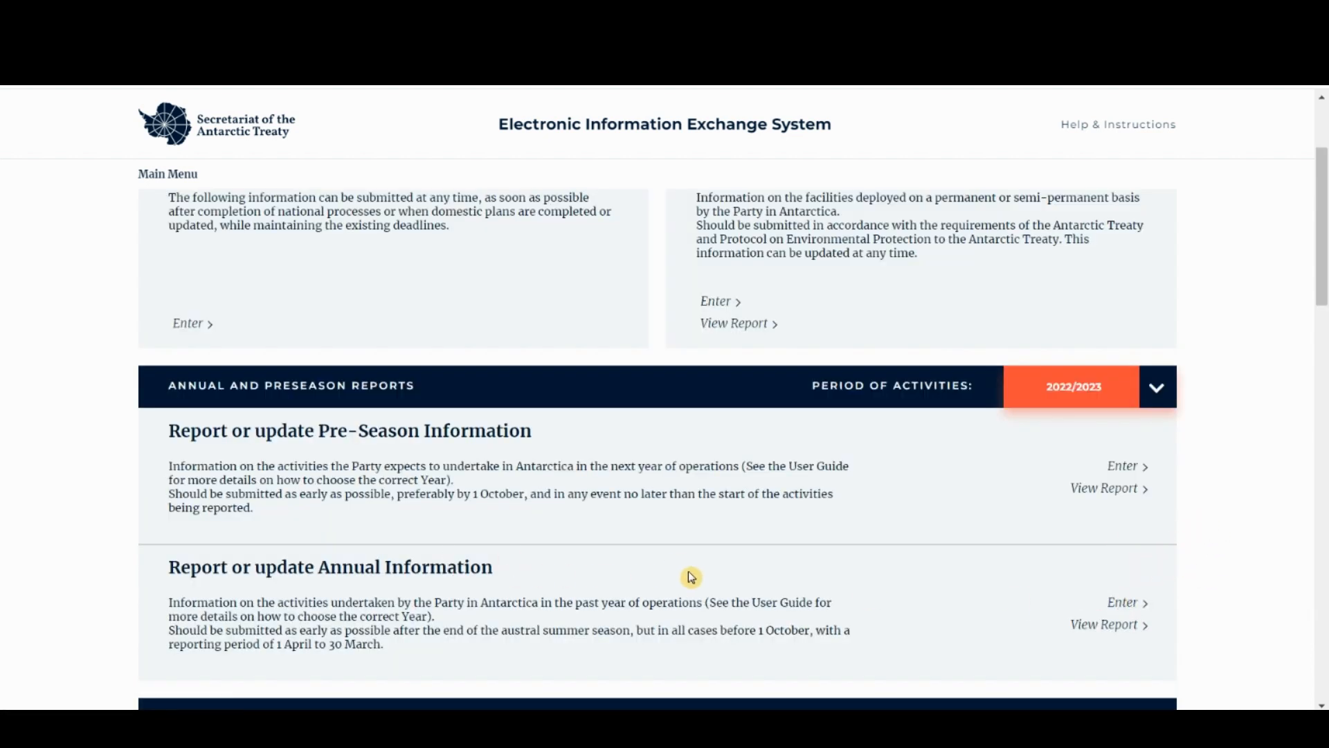
- Open the 2022/2023 Annual Information report from Annual and Preseason Reports
left_click(1133, 609)
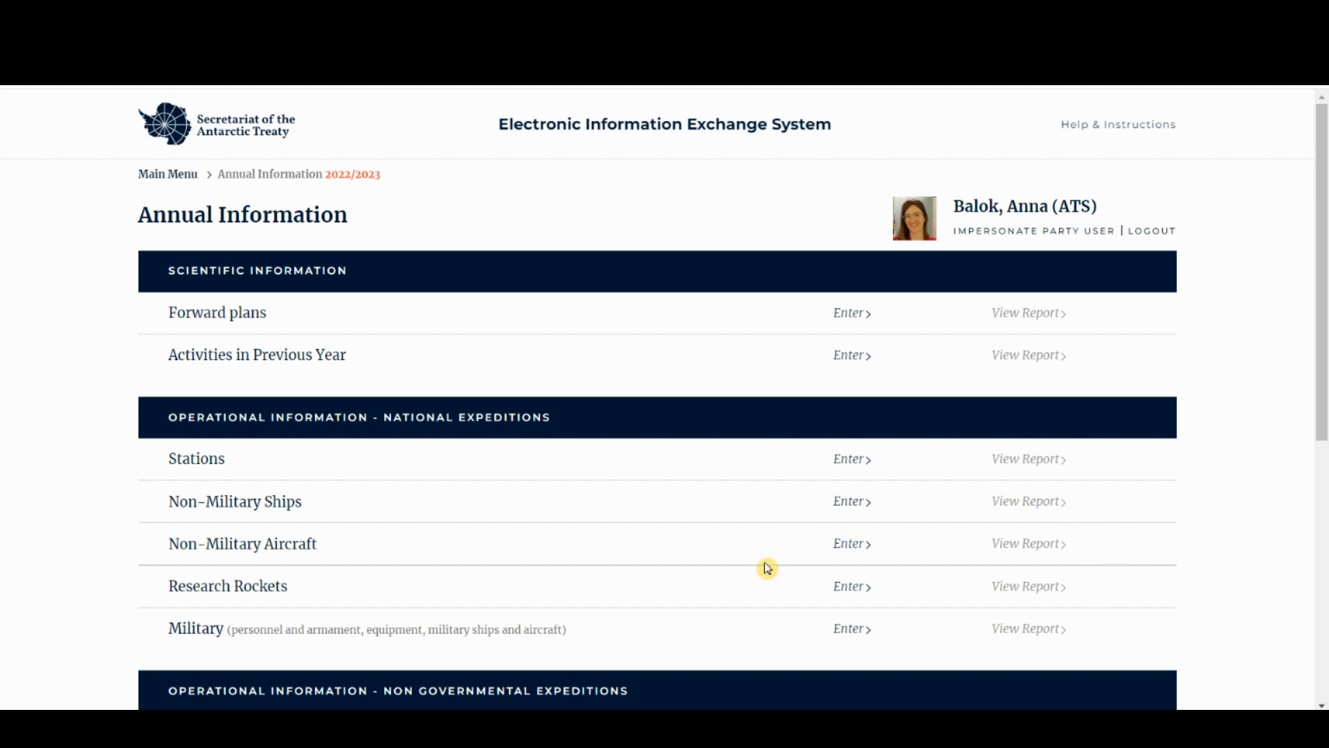
- Scroll to the non-governmental categories and open the empty Vessel-Based Operations section
scroll(767, 568, "down", 4)
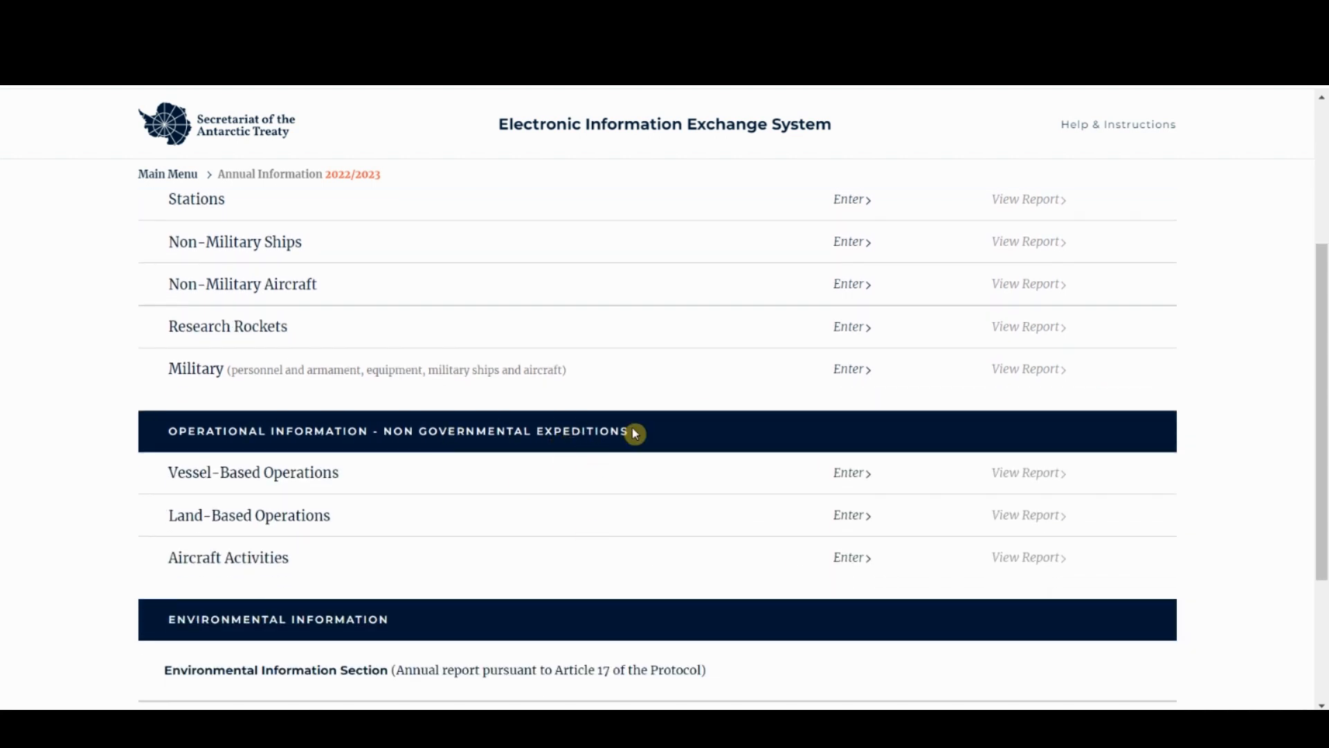
left_click_drag(170, 471, 414, 475)
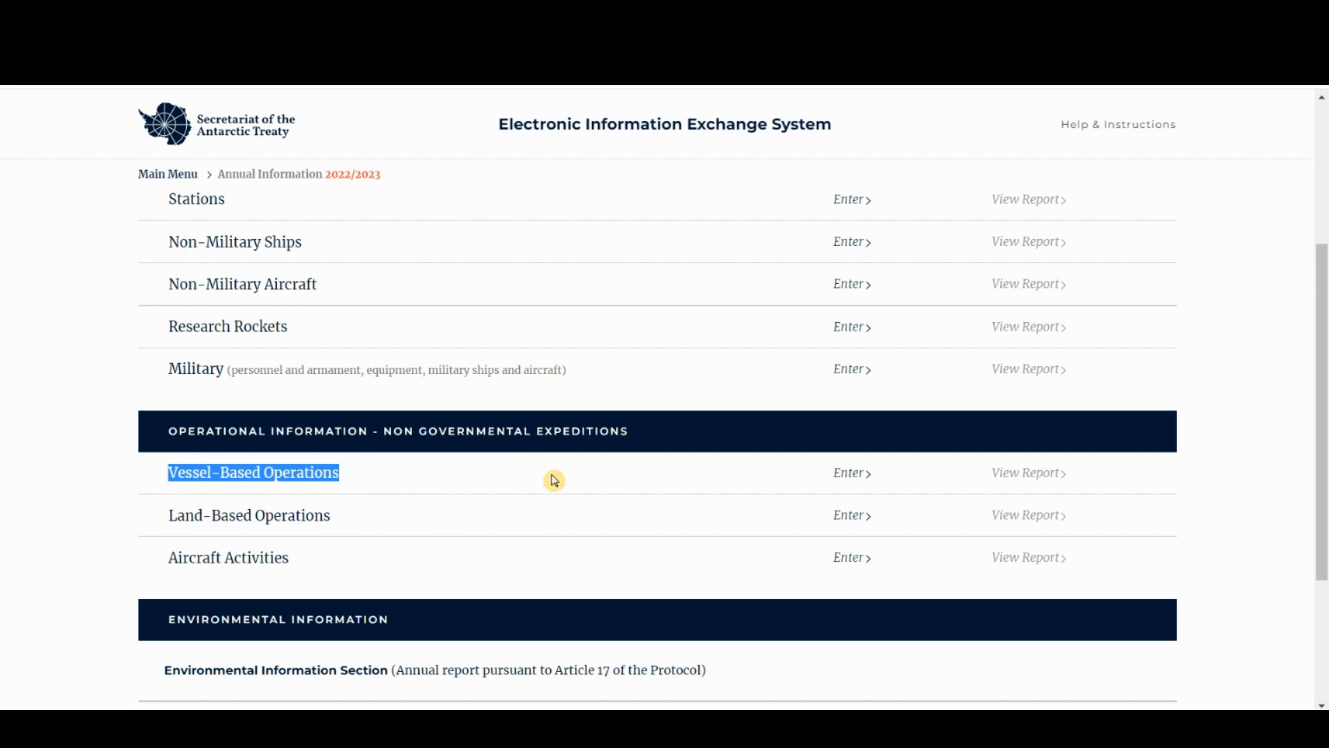
left_click(848, 477)
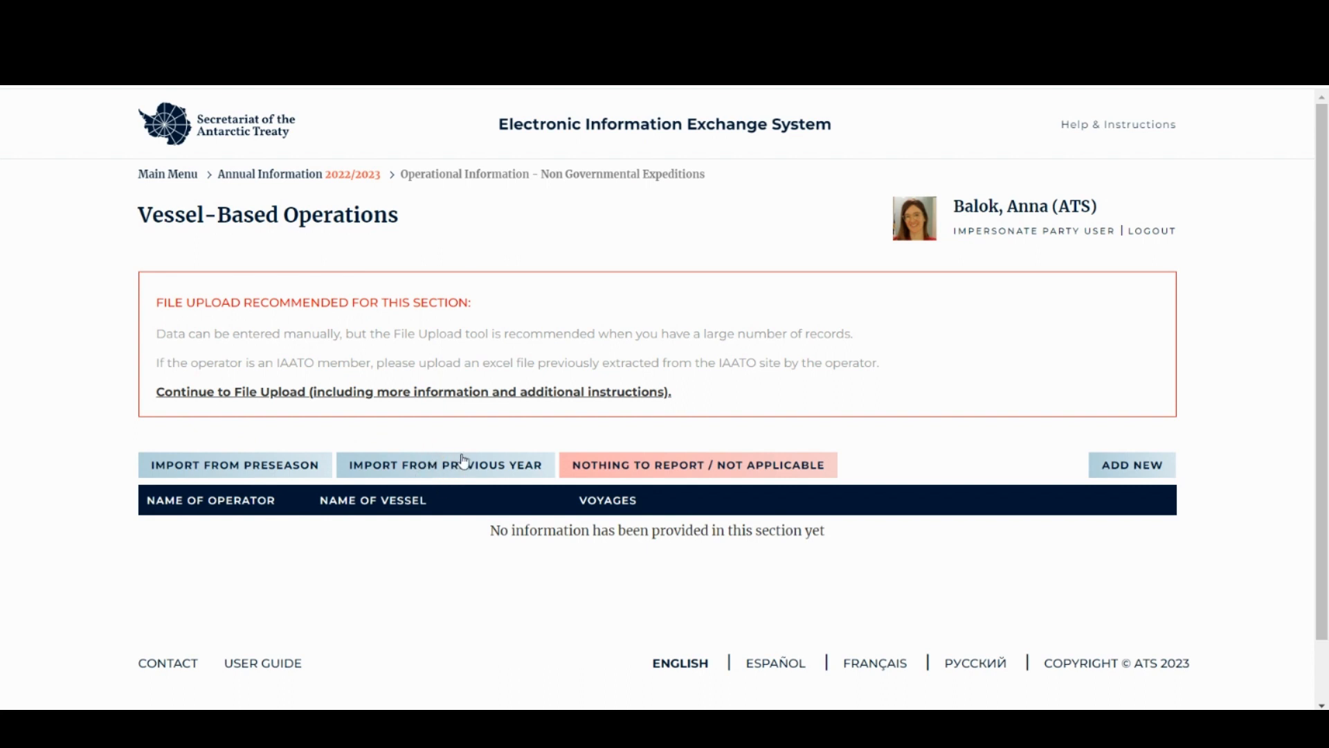
- Import the pre-season Antarctic Journey Expeditions record for the vessel Vellamo
left_click(231, 470)
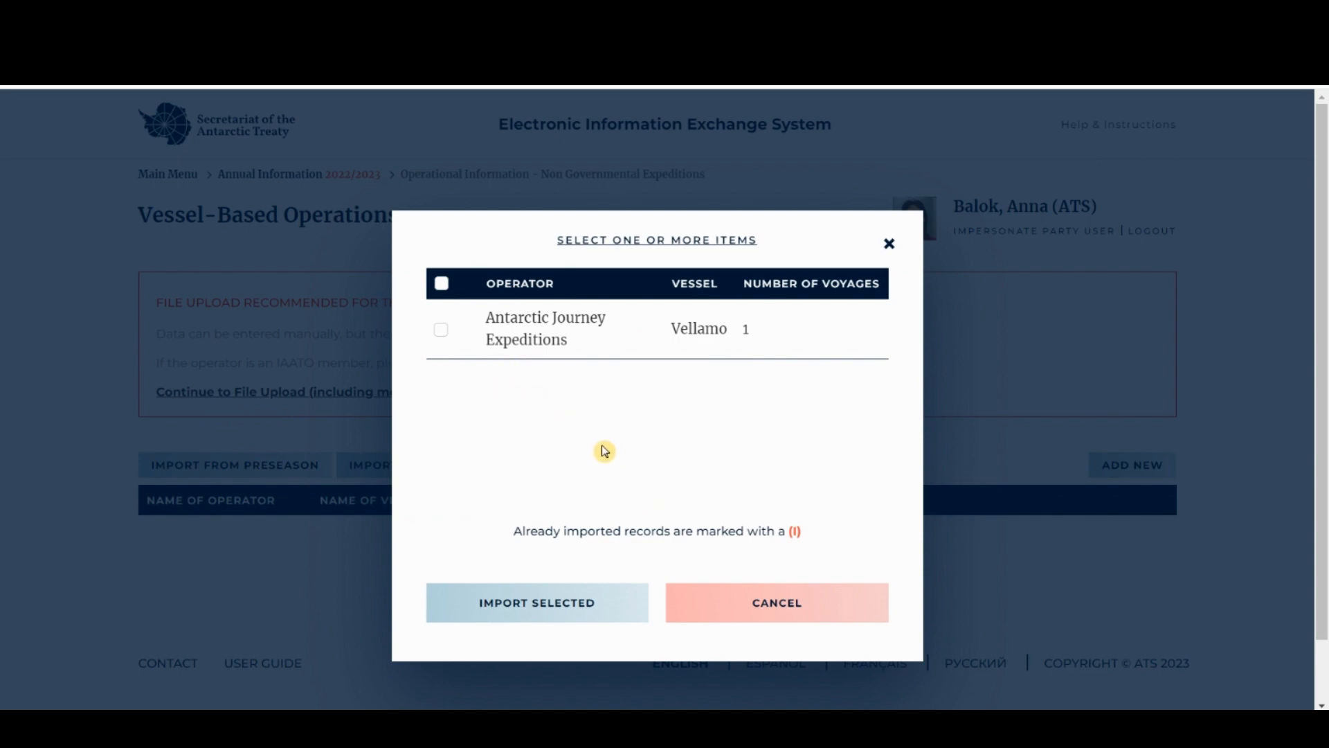
left_click(442, 331)
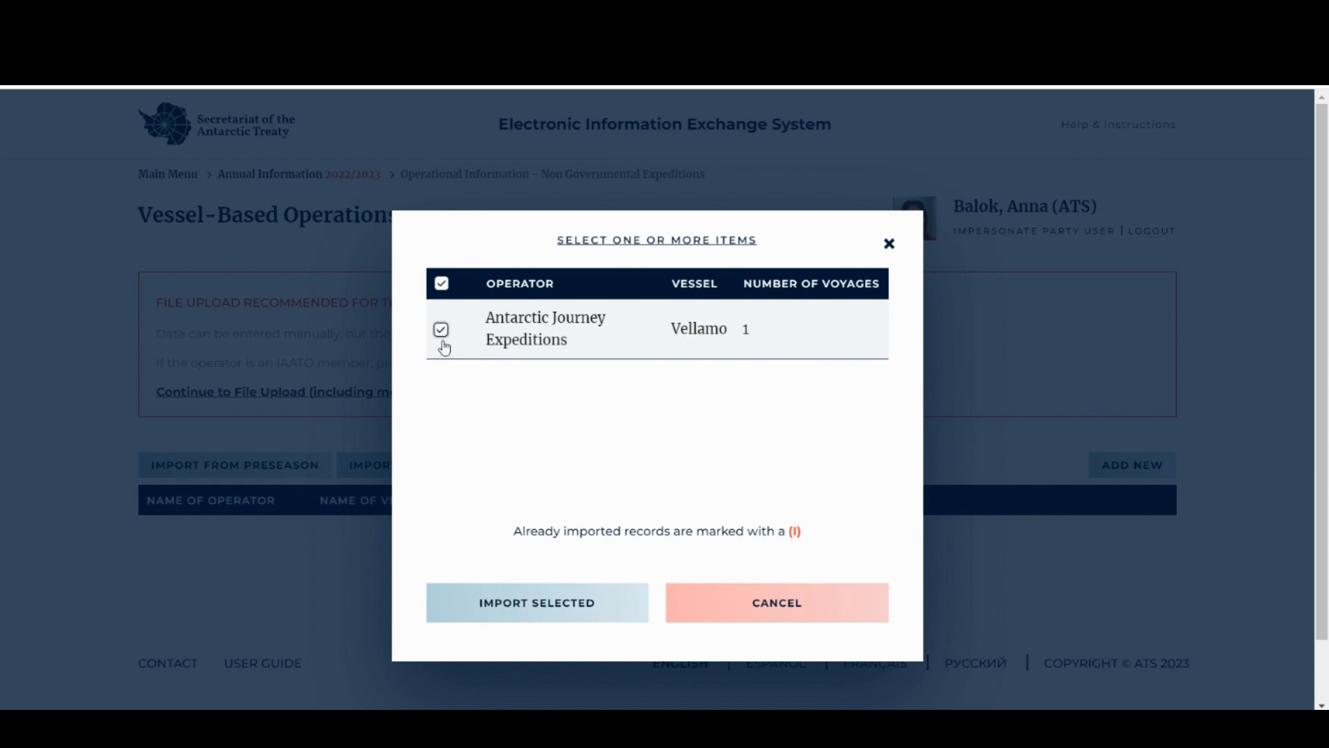
left_click(527, 618)
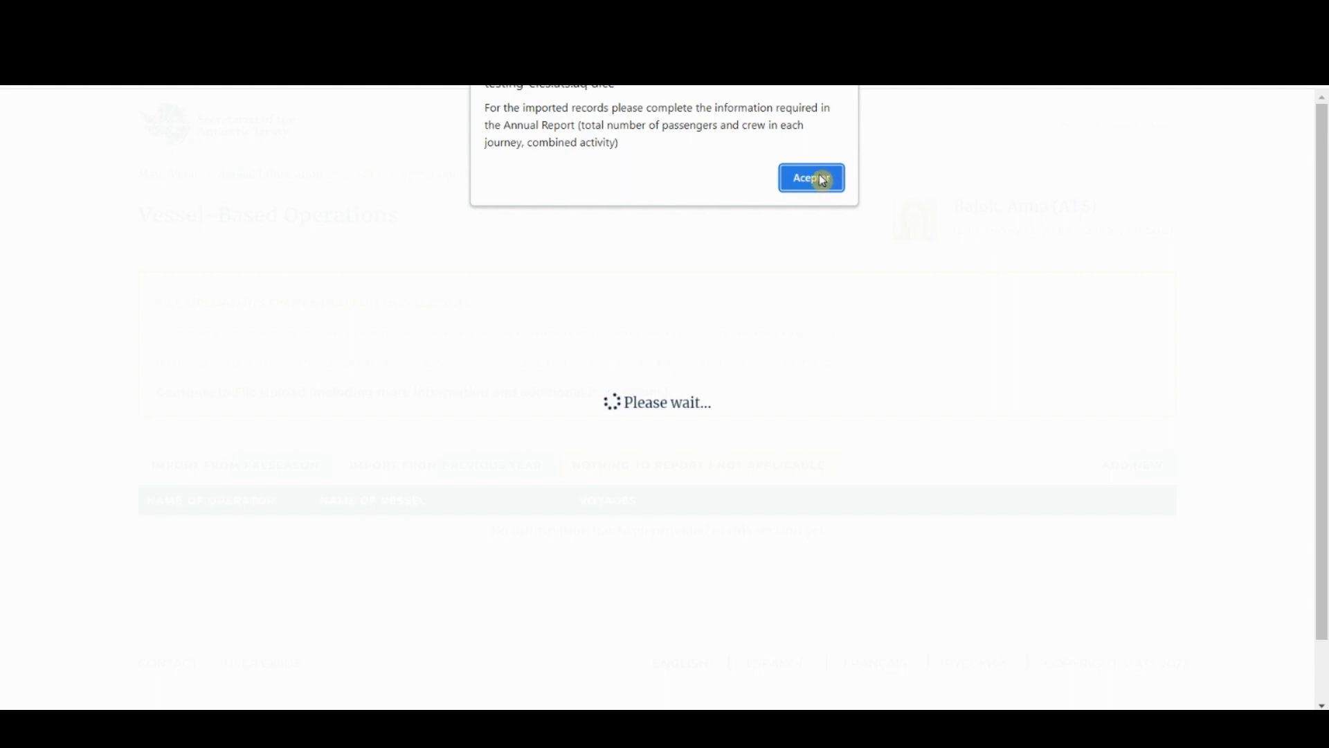
- Highlight the passenger-total and combined-activity requirements in the reminder, then dismiss it
left_click_drag(584, 128, 738, 128)
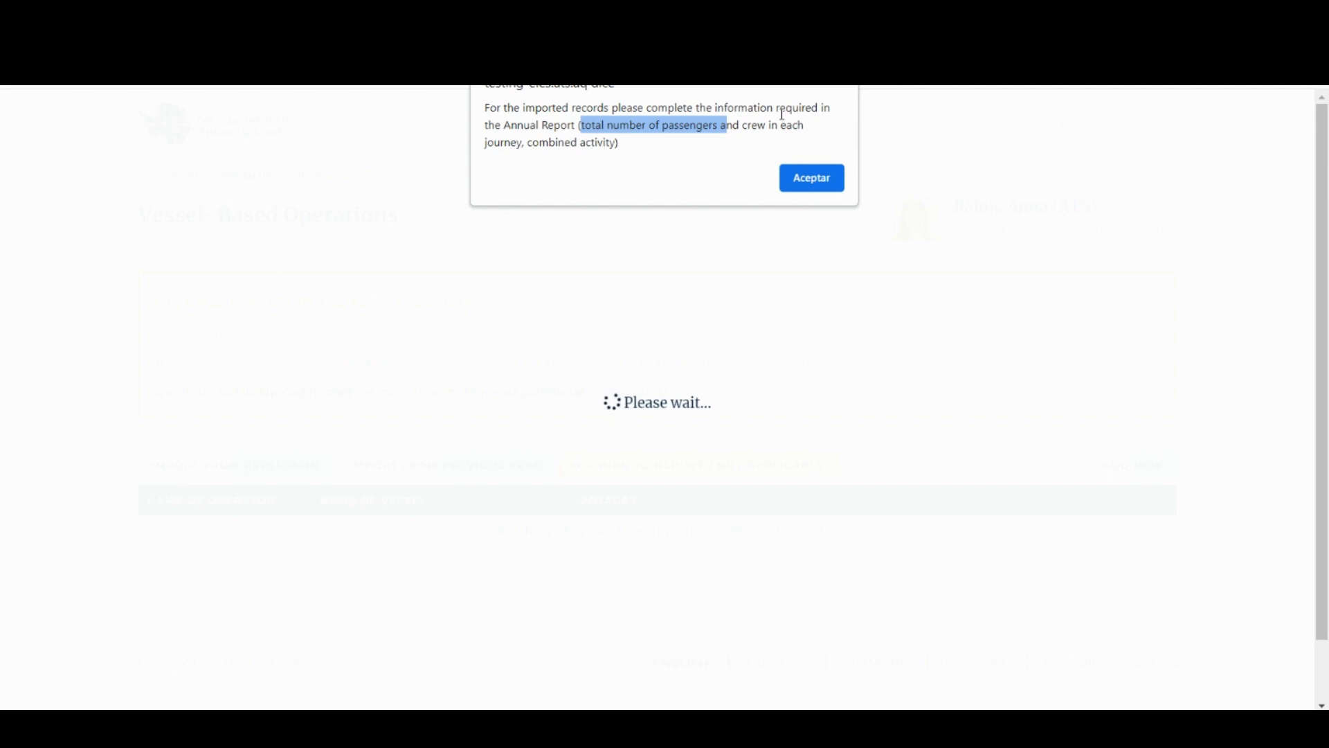
left_click_drag(618, 144, 528, 144)
left_click(627, 139)
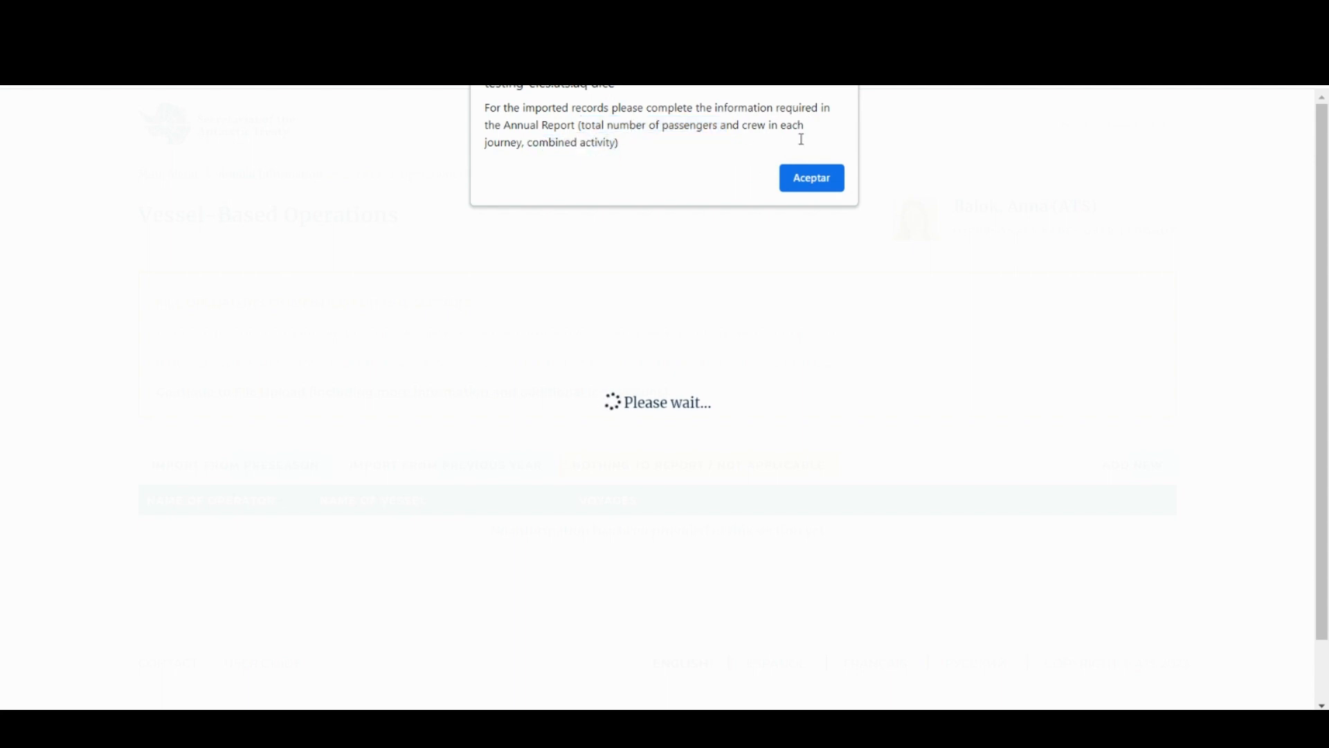
left_click(818, 178)
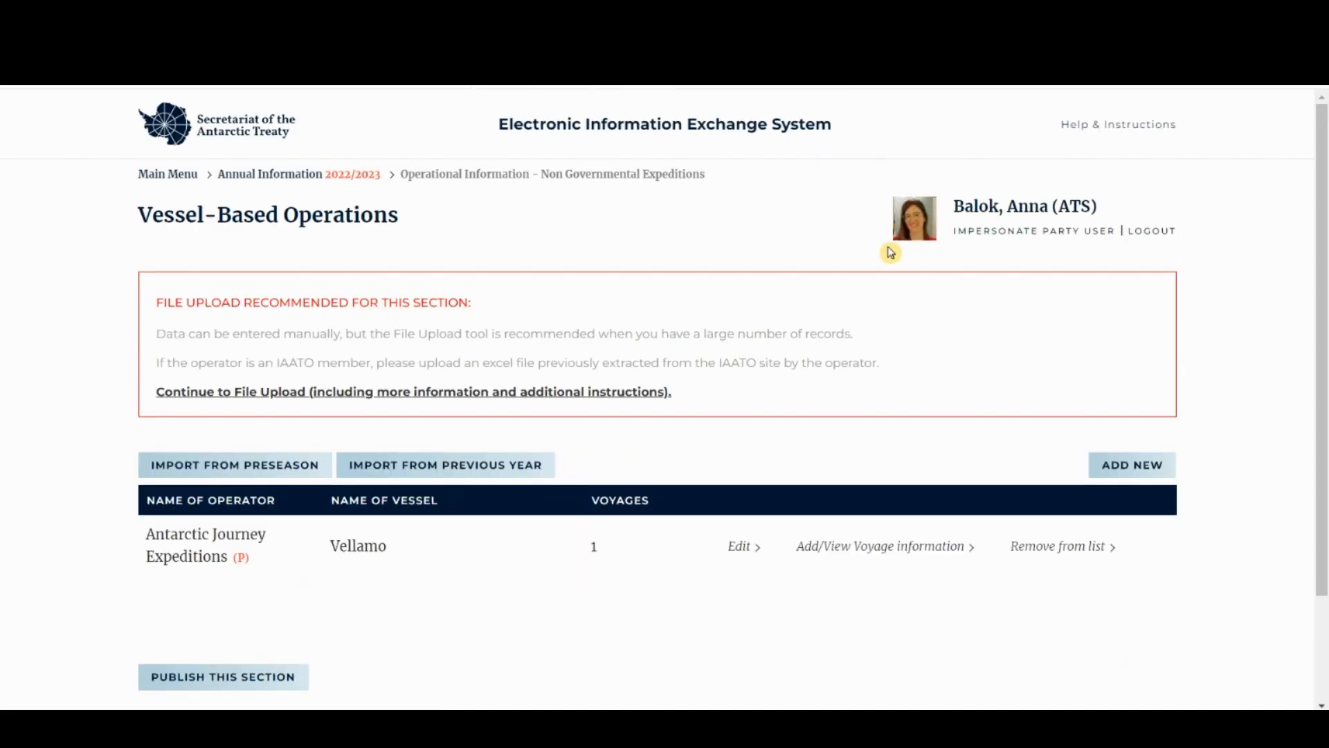
- Import the previous year's Antarctic Logistic Expeditions record for Galene as a second vessel
left_click(463, 471)
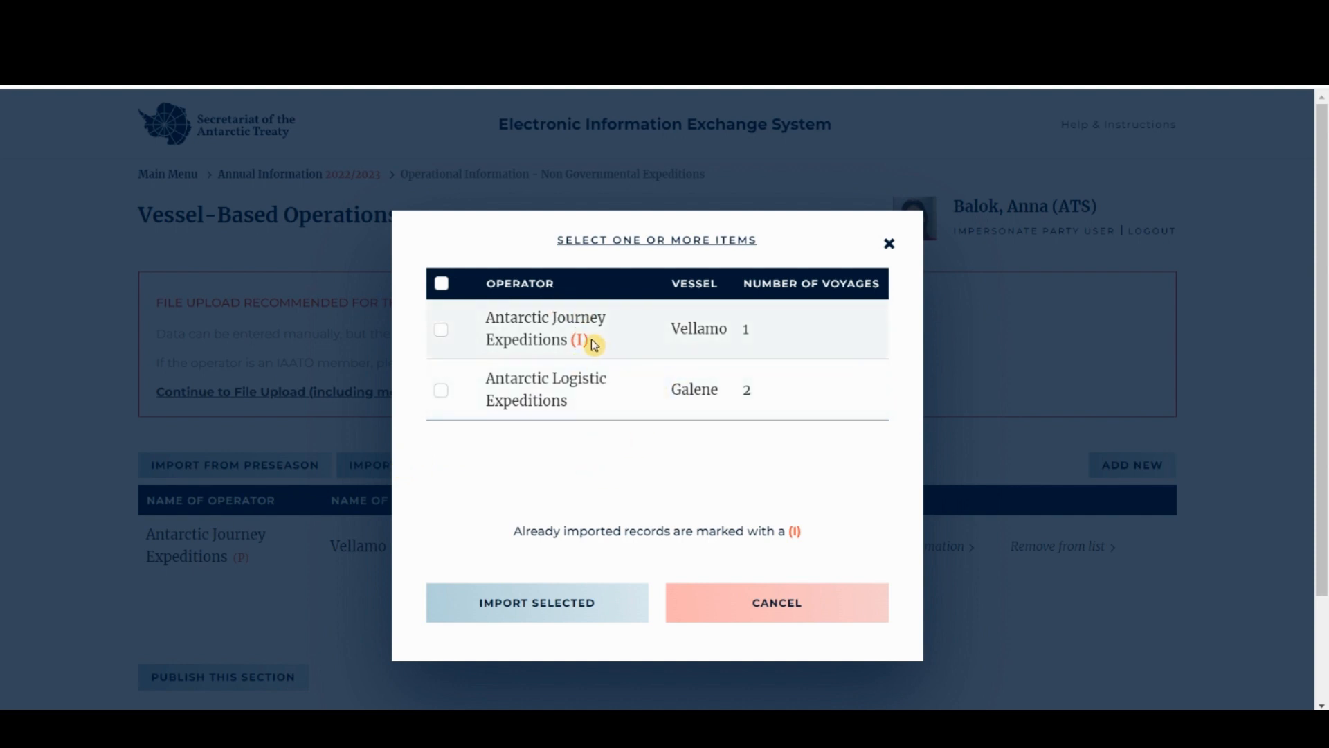
left_click_drag(591, 341, 574, 340)
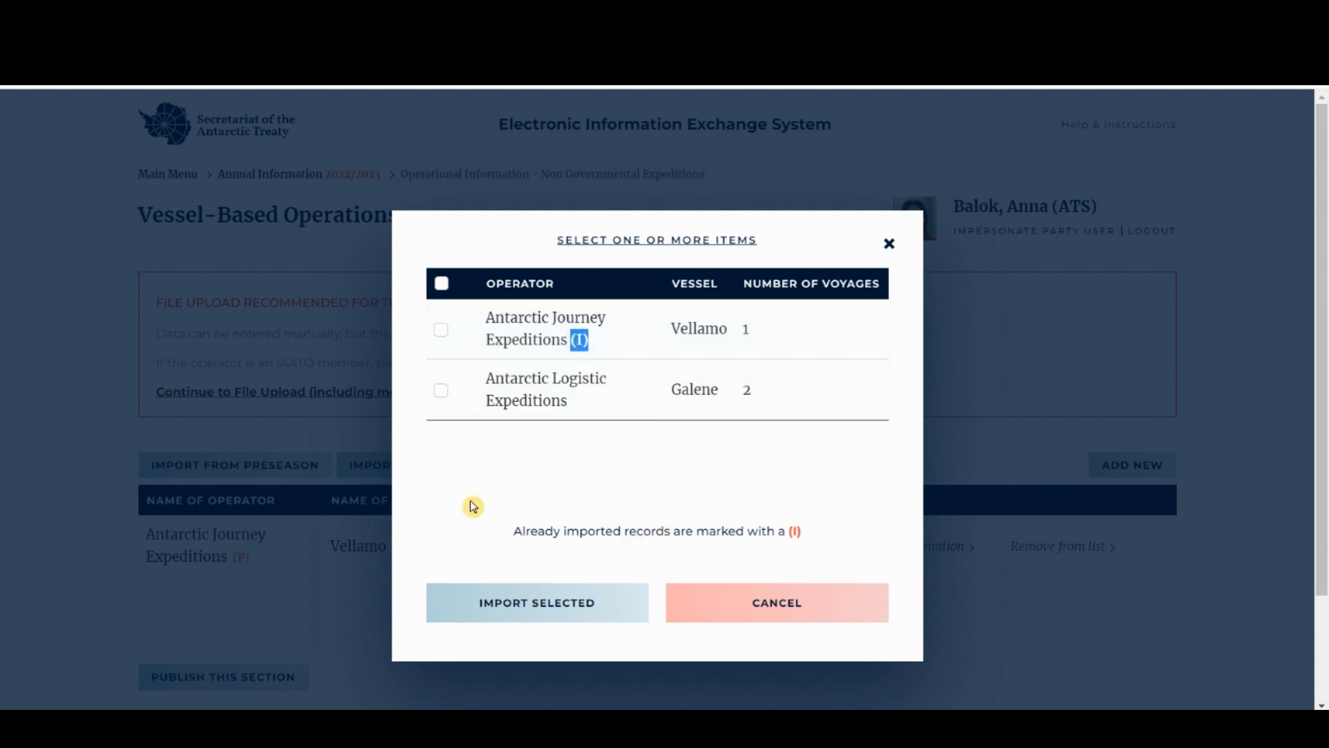
left_click(538, 513)
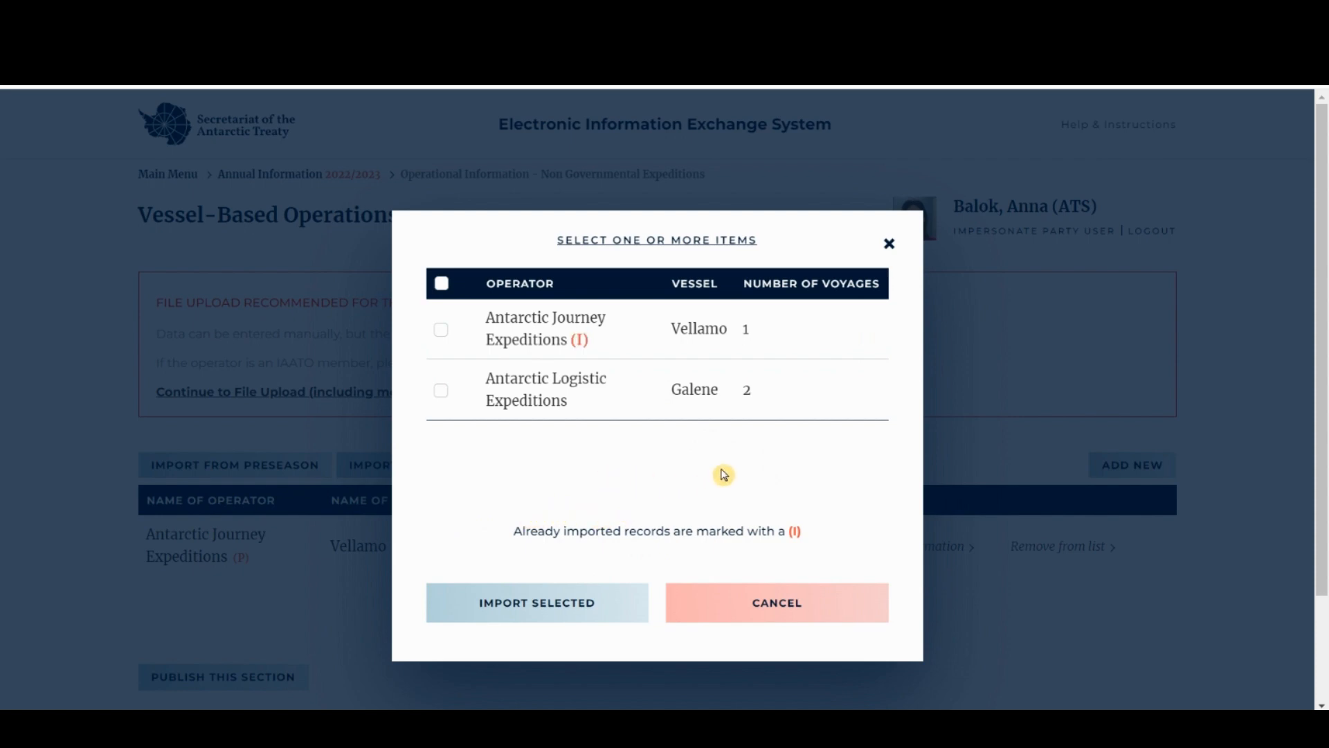
left_click(441, 392)
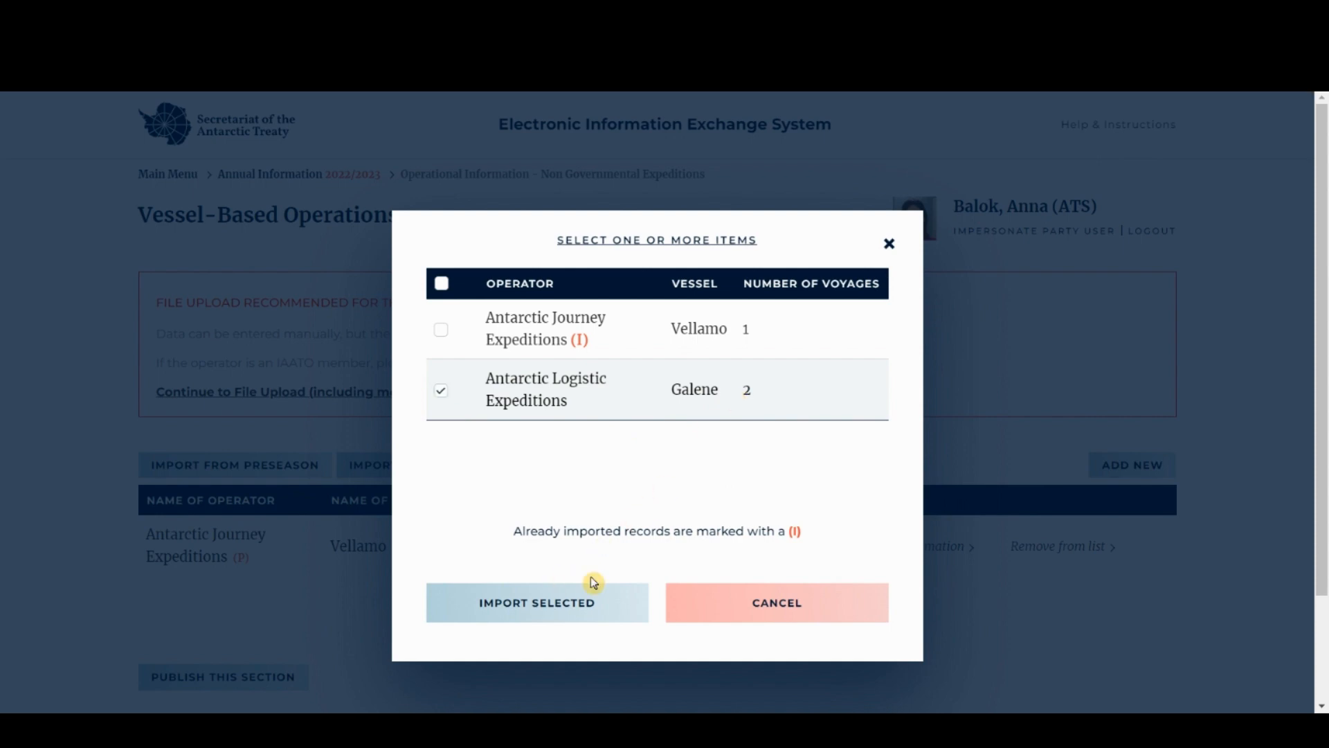
left_click(579, 602)
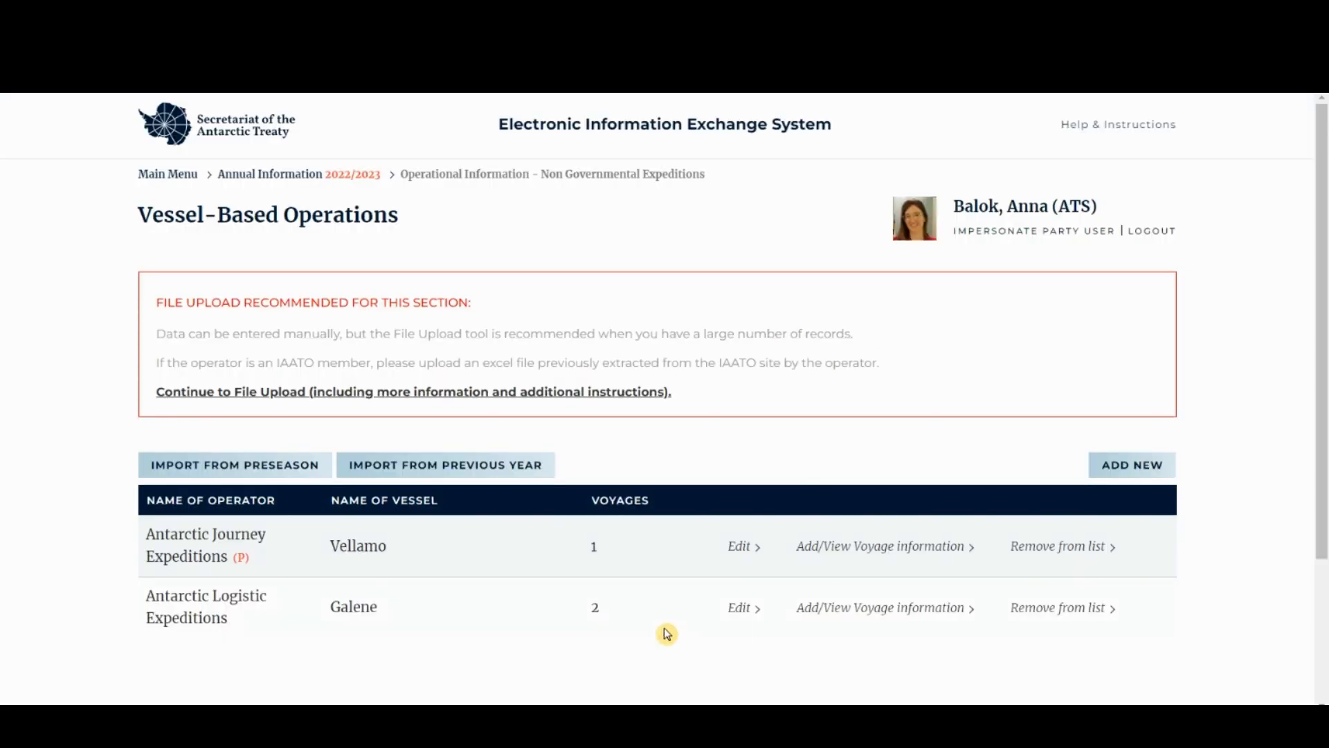
- Remove the Galene record from the Vessel-Based Operations list, confirming the deletion
scroll(685, 609, "down", 1)
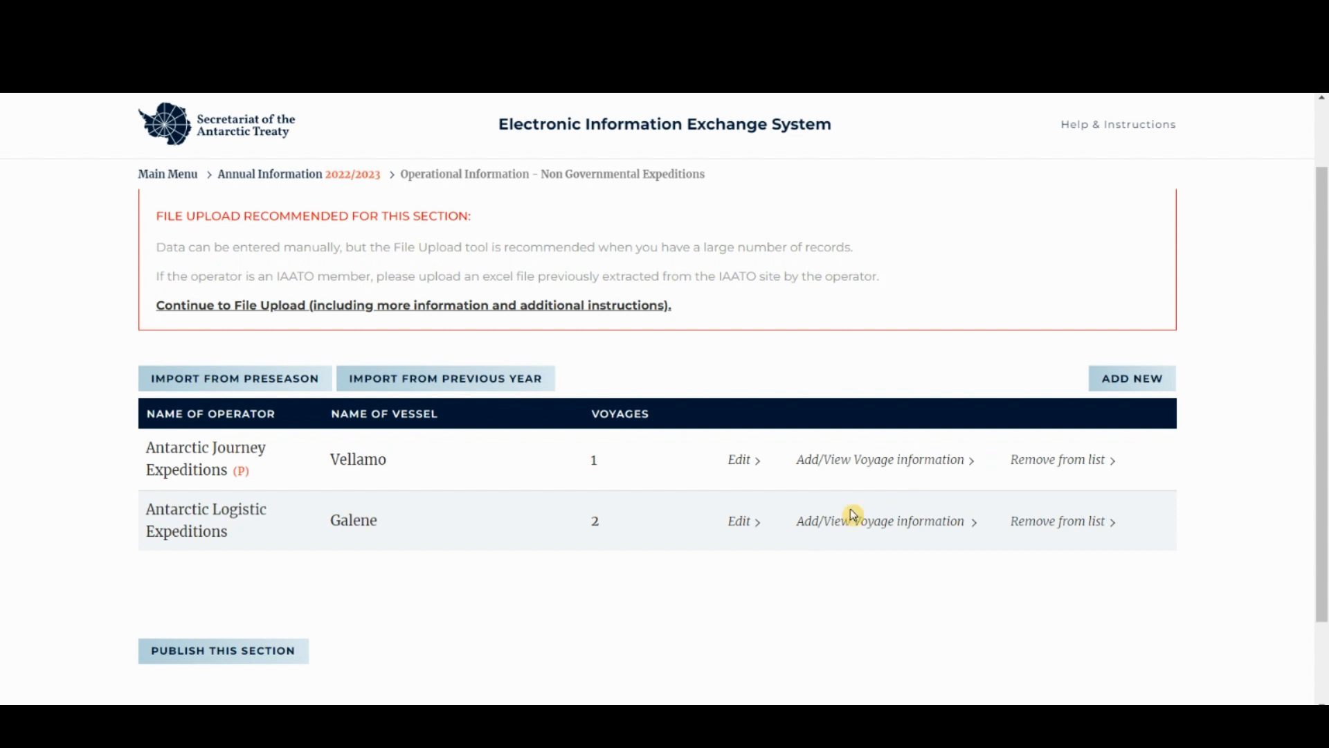
left_click(1076, 526)
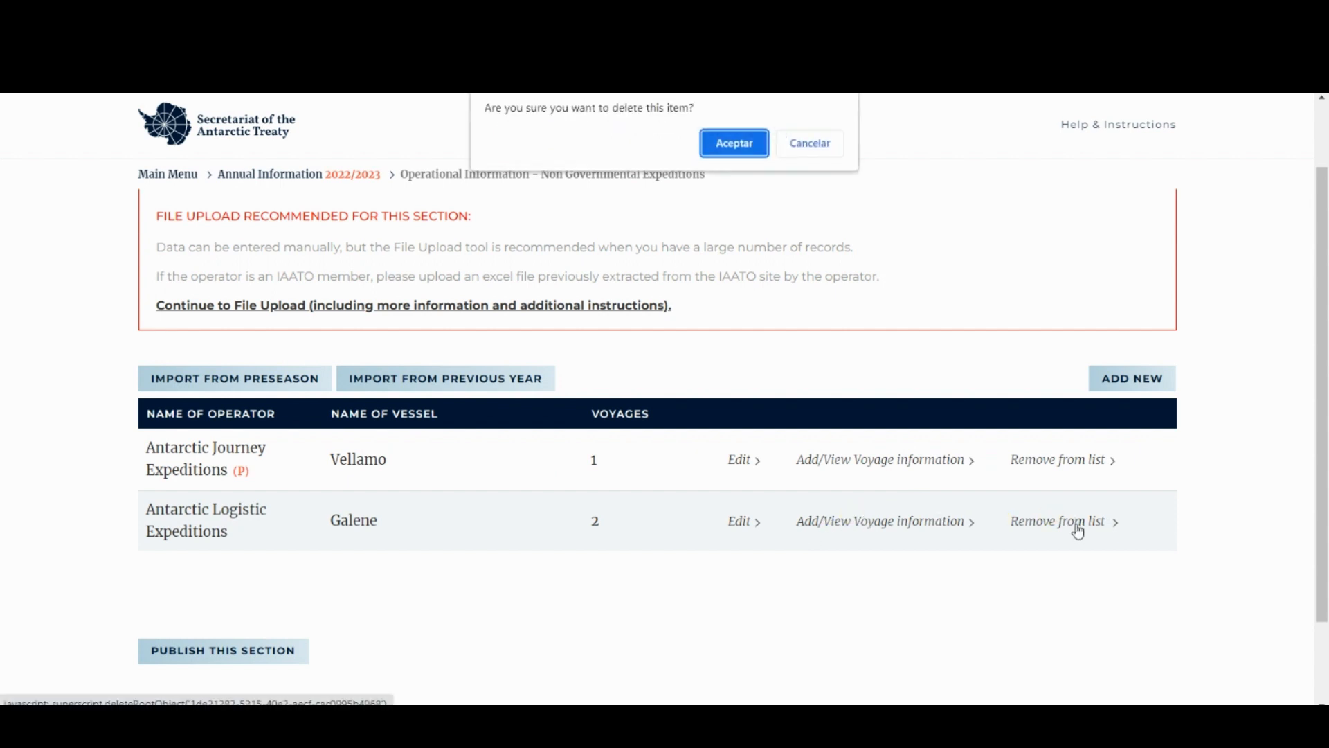
left_click(736, 150)
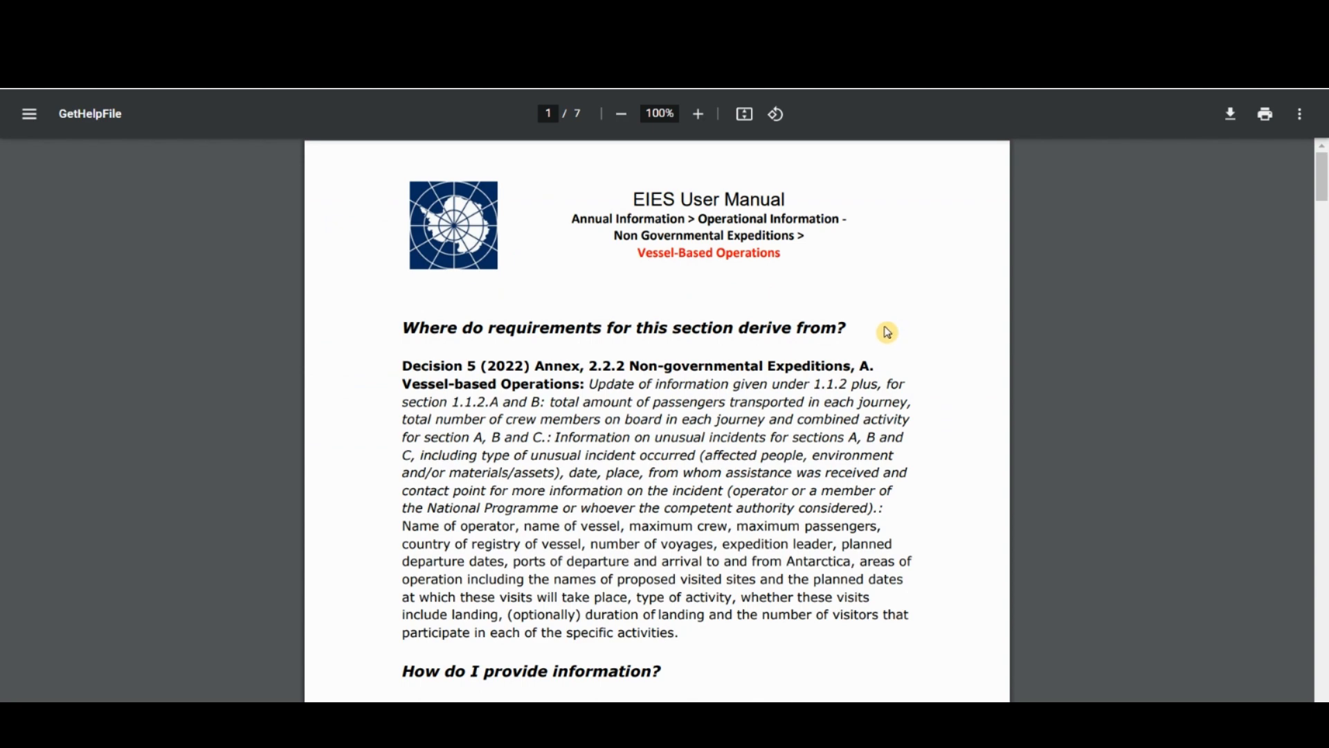
left_click(901, 373)
scroll(901, 374, "down", 15)
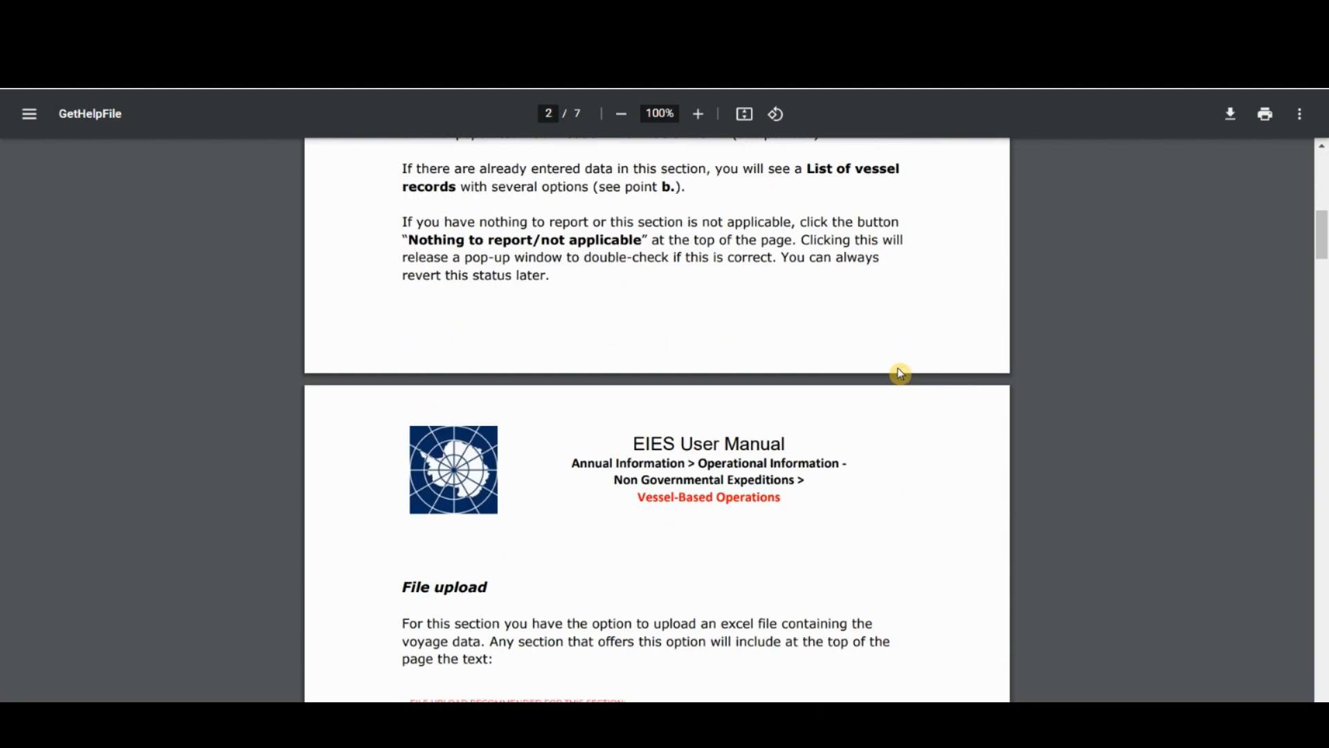
scroll(901, 374, "down", 5)
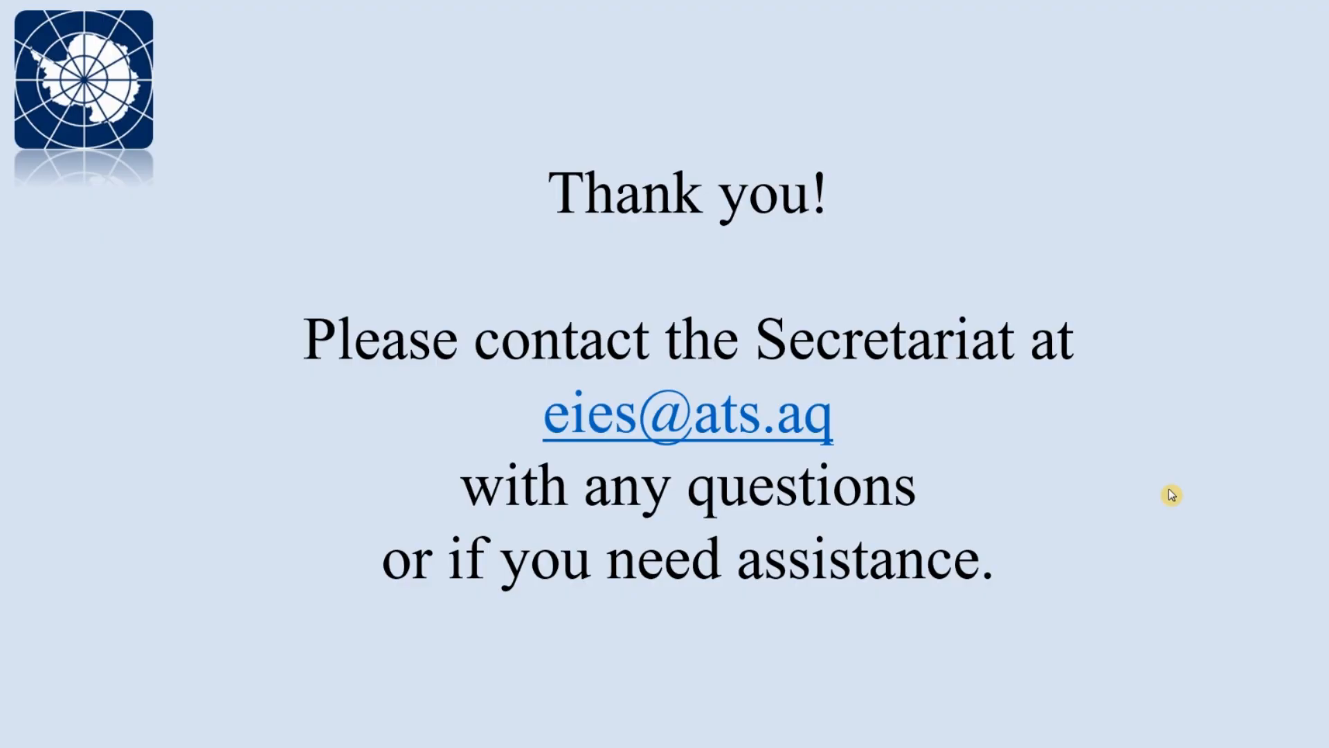